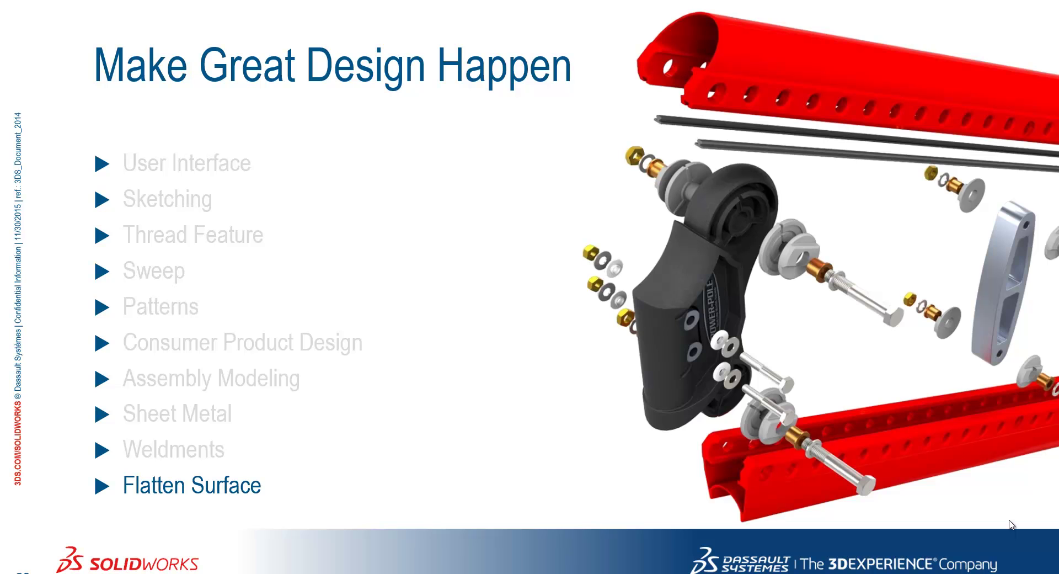
- Switch to assembly 00015240 and open the top housing part P00015201 in its own window
key(alt+Tab)
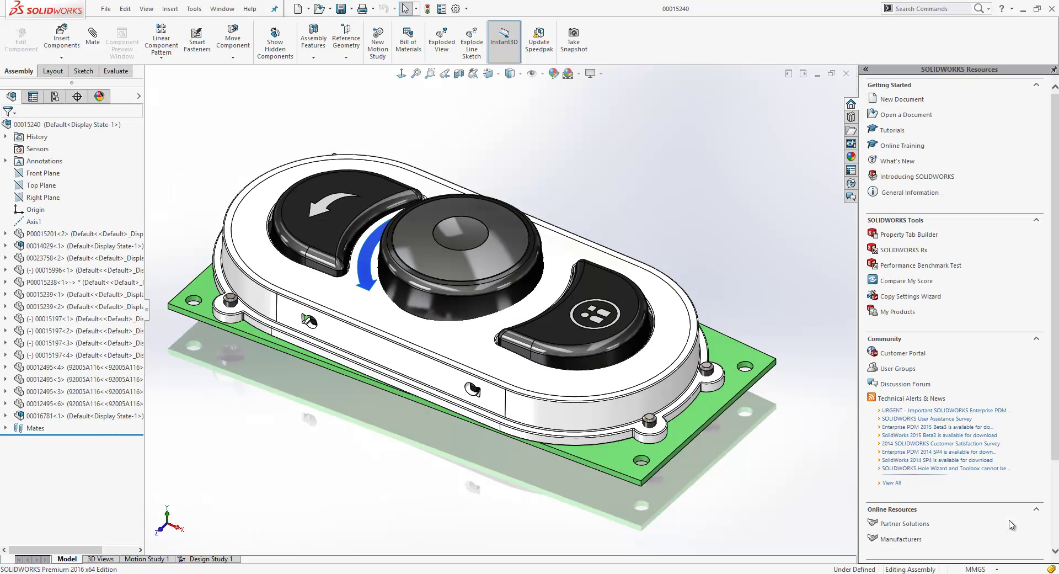
click(510, 367)
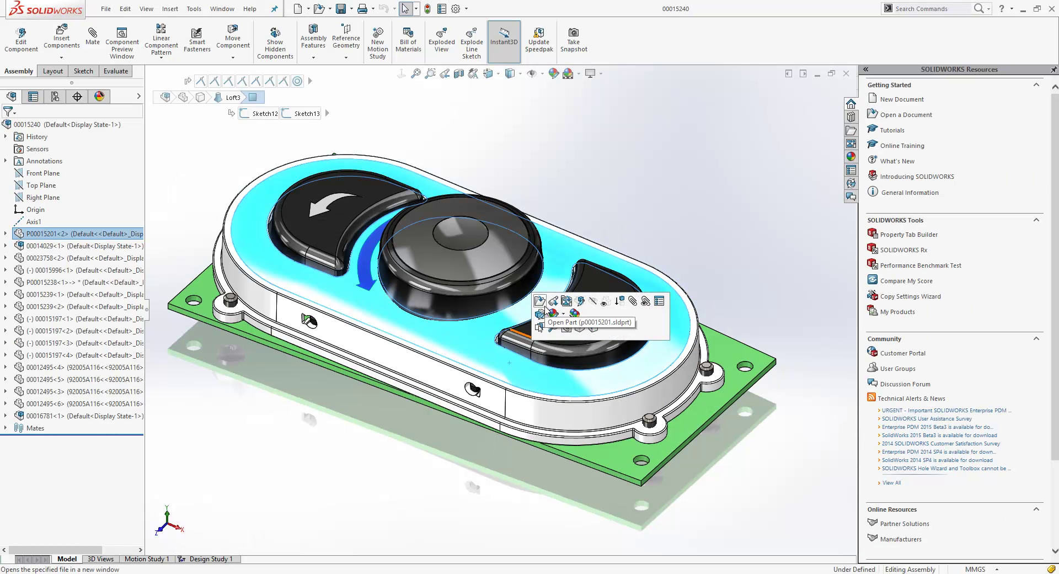
click(545, 311)
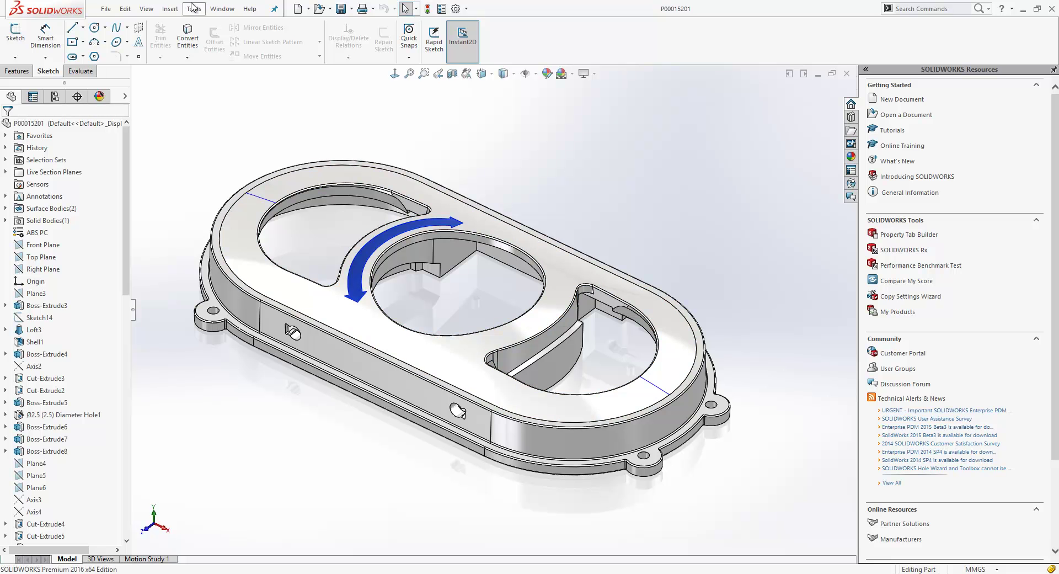
- Inspect the housing's curved Loft3 top face, deselect it, and call up the S shortcut toolbar
click(343, 317)
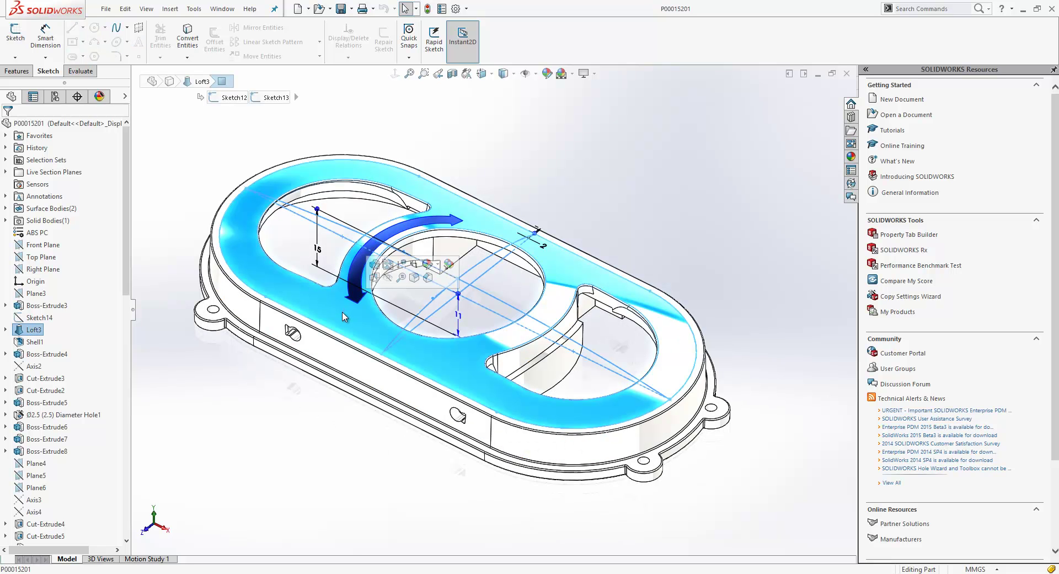
click(301, 400)
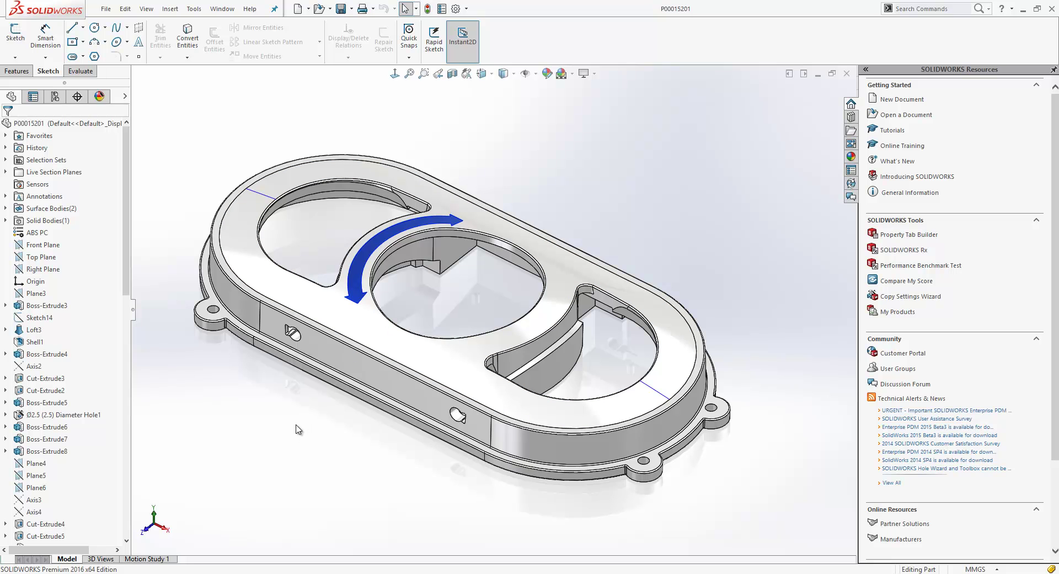
key(s)
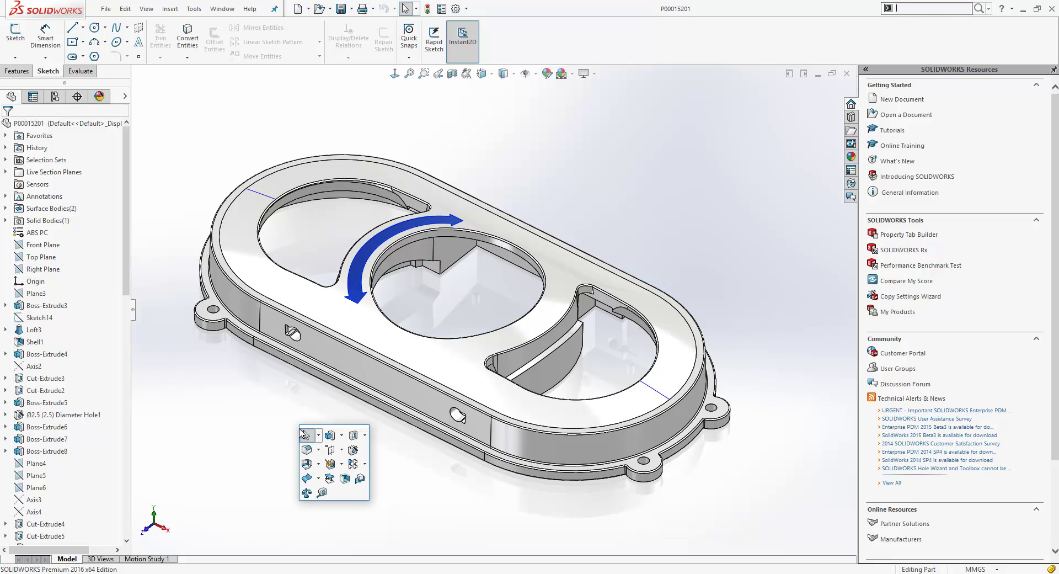
- Start a Surface Flatten of the curved top face, fixed at its outer front edge
click(330, 478)
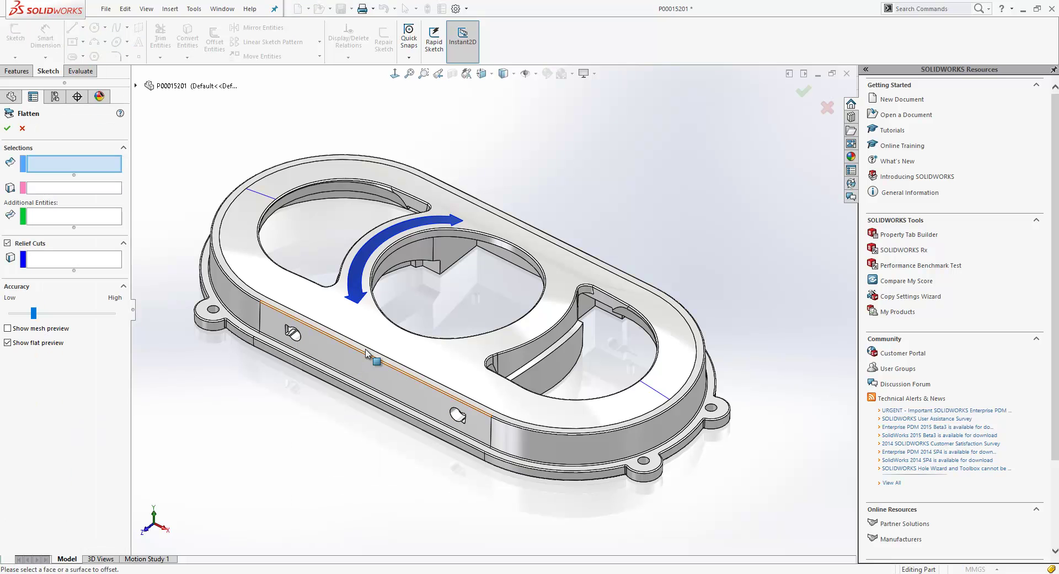
click(374, 335)
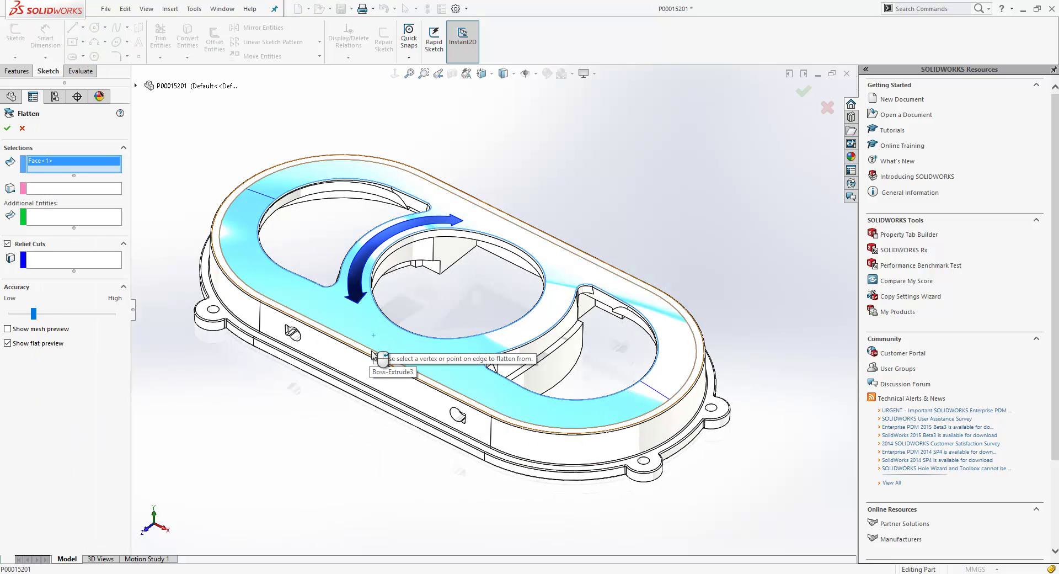
click(378, 351)
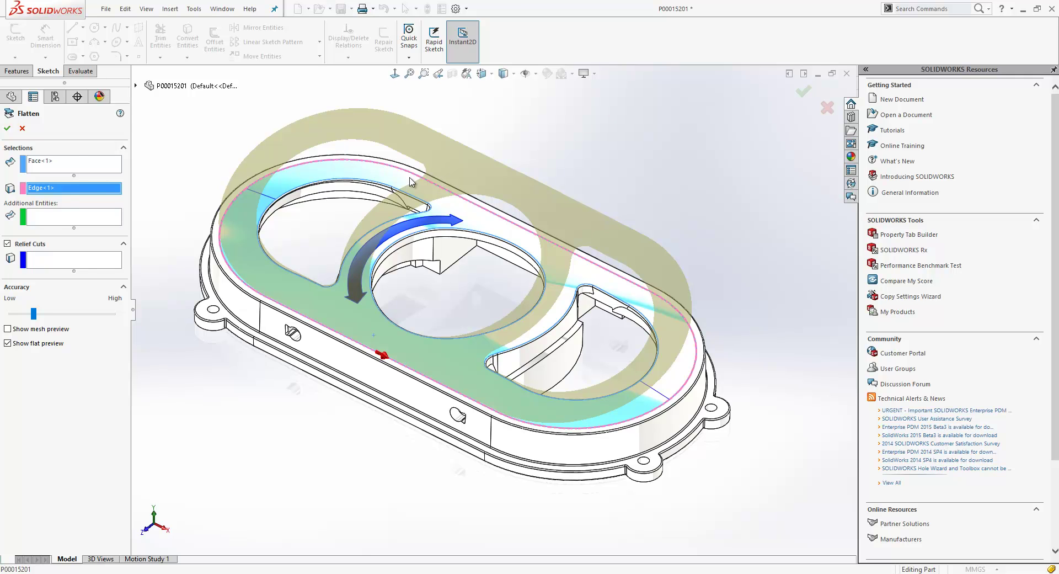
- Add the arrow's body and tip edges as Additional Entities to carry onto the flat surface
click(63, 220)
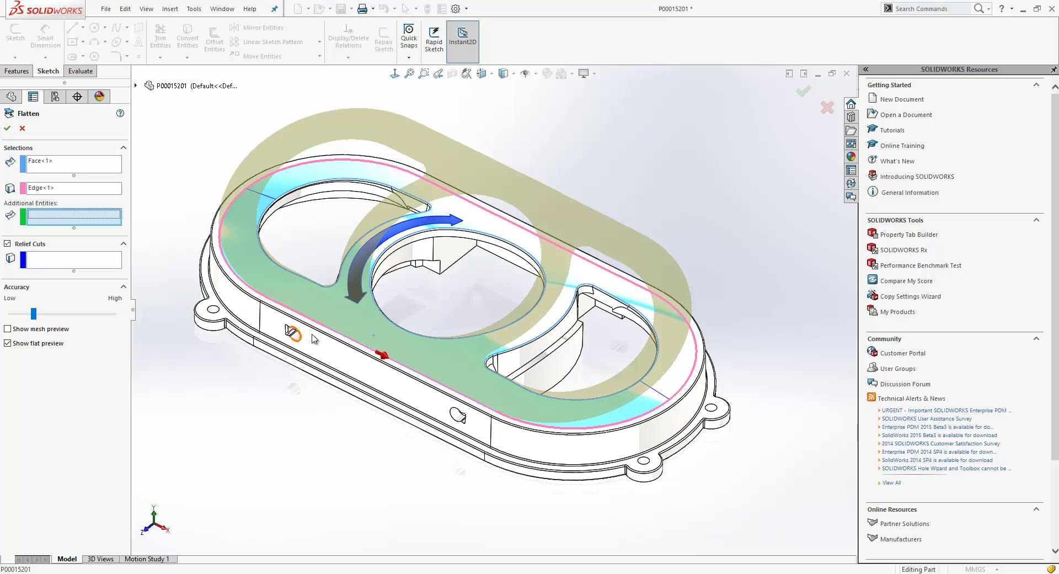
scroll(381, 326, down, 5)
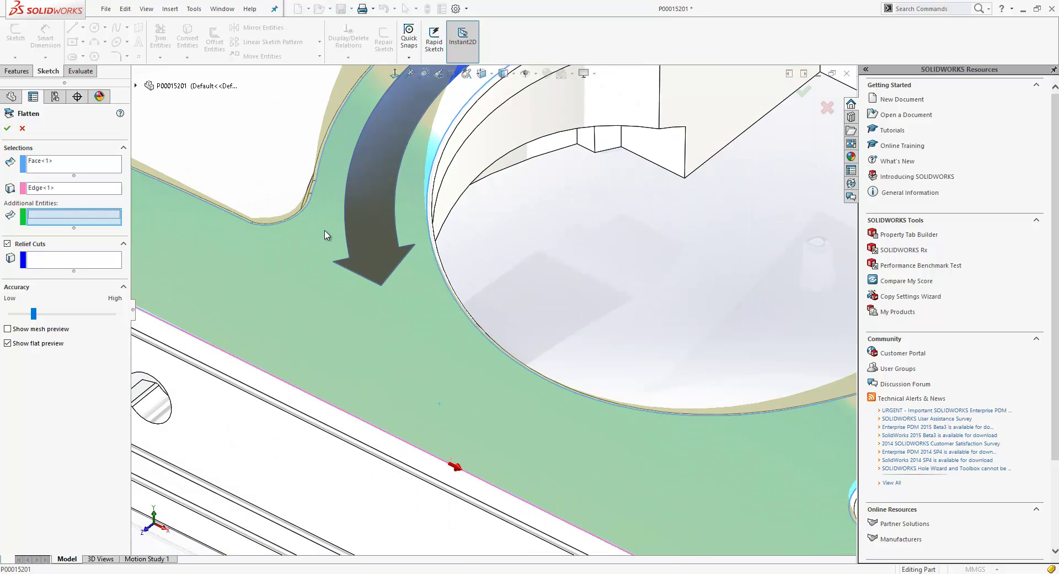
mouse_move(317, 231)
mouse_down()
mouse_move(363, 219)
mouse_move(471, 225)
mouse_move(427, 295)
mouse_move(334, 301)
mouse_up()
mouse_move(336, 300)
middle_down()
mouse_move(486, 248)
mouse_move(582, 176)
middle_up()
mouse_move(574, 186)
mouse_down()
mouse_move(610, 241)
mouse_move(576, 231)
mouse_move(574, 188)
mouse_up()
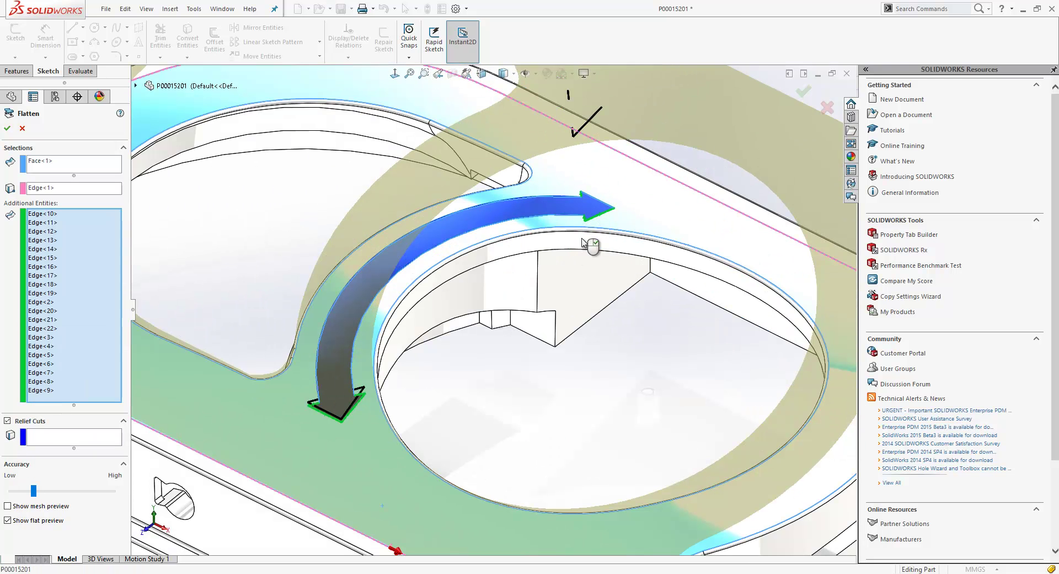
click(604, 207)
click(561, 219)
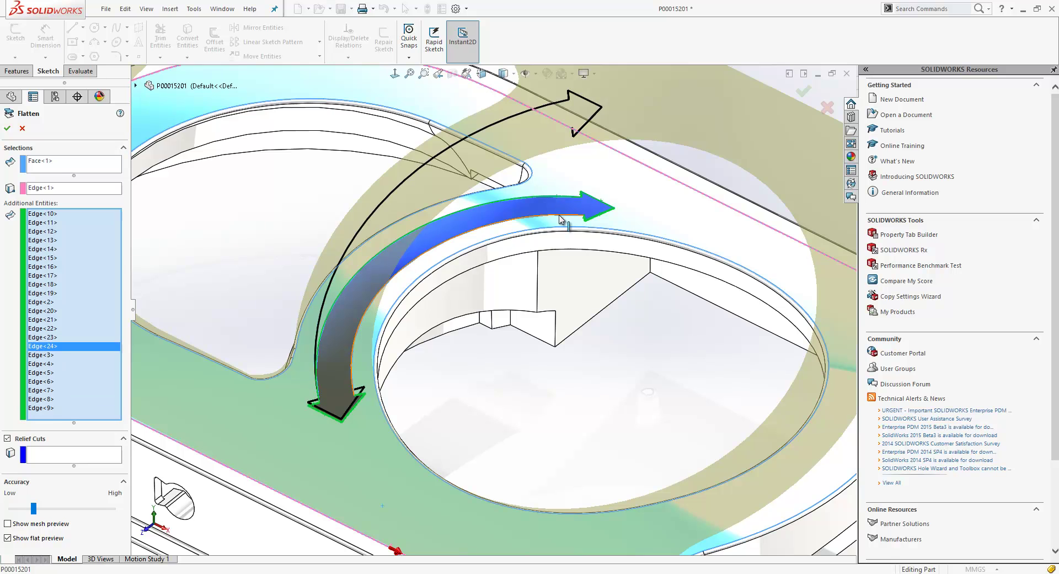
click(567, 224)
scroll(488, 312, up, 4)
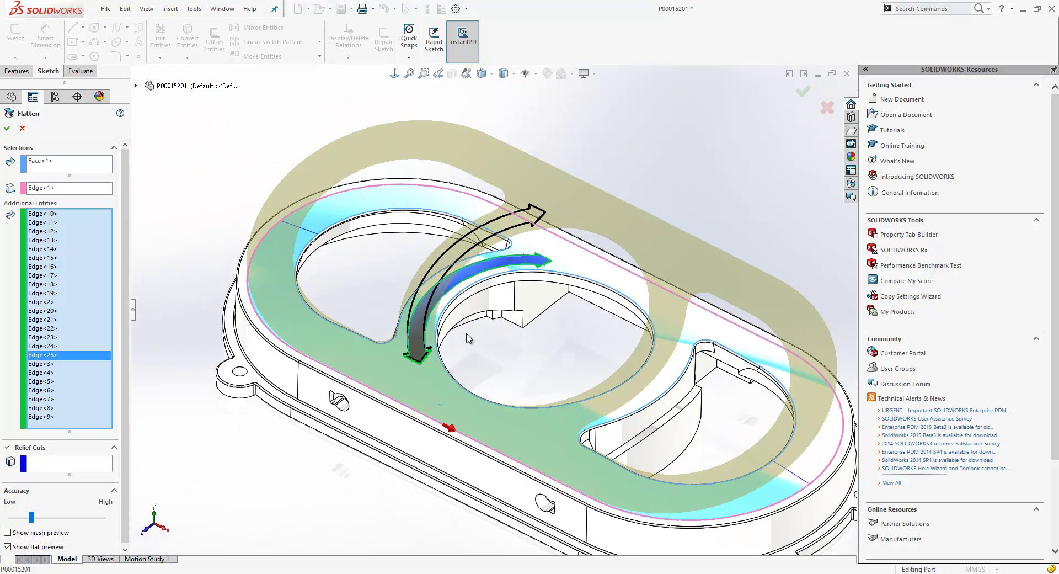
- Confirm the flatten and orbit to view the new flattened surface
right_click(268, 450)
click(276, 456)
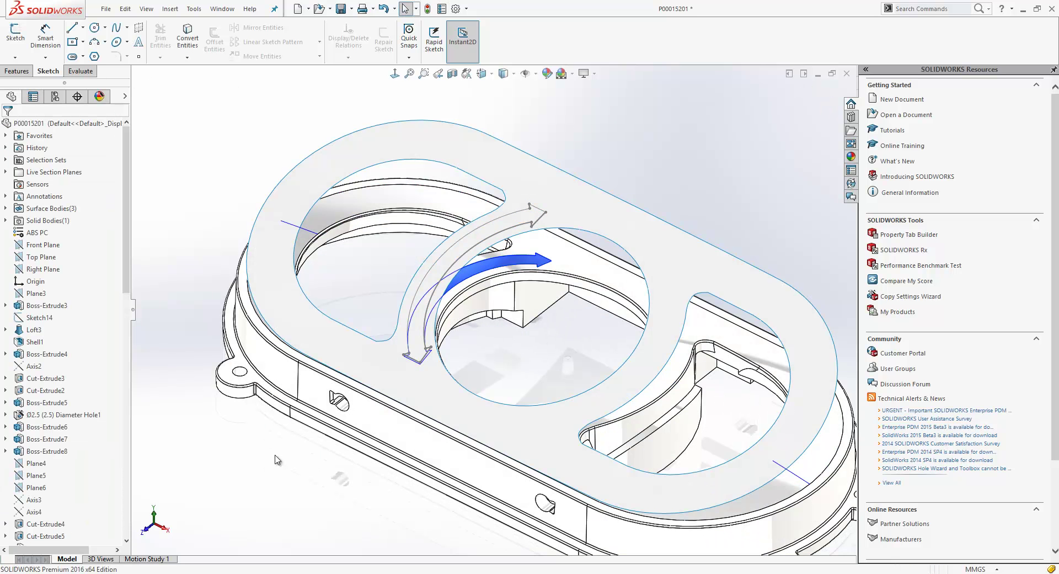
scroll(278, 432, up, 3)
mouse_move(278, 432)
middle_down()
mouse_move(290, 399)
mouse_move(298, 432)
middle_up()
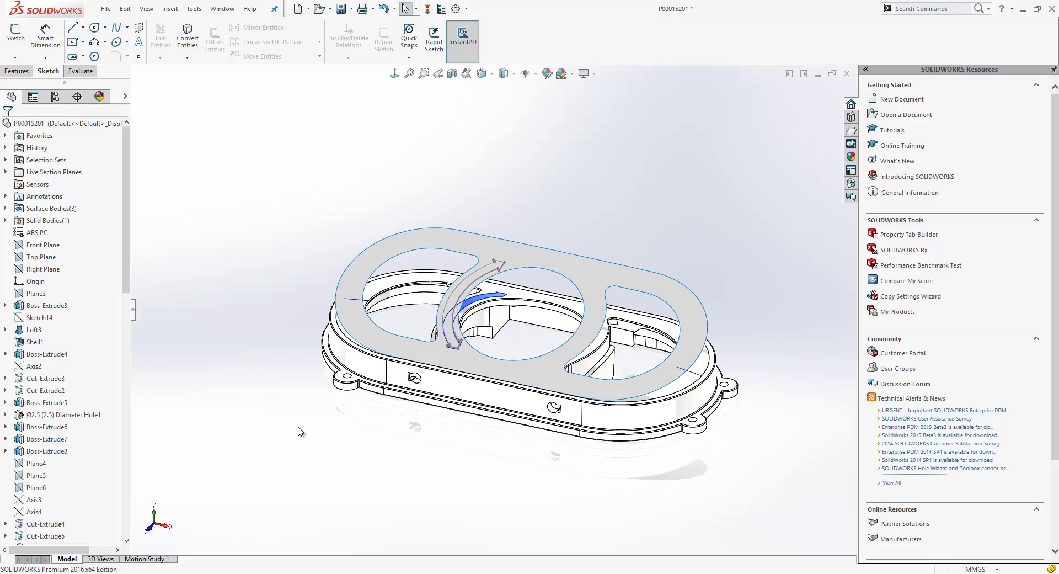
- Show the flattened surface's deformation plot, then select the Loft3 top face to reveal its dimensions
key(Down)
key(Down)
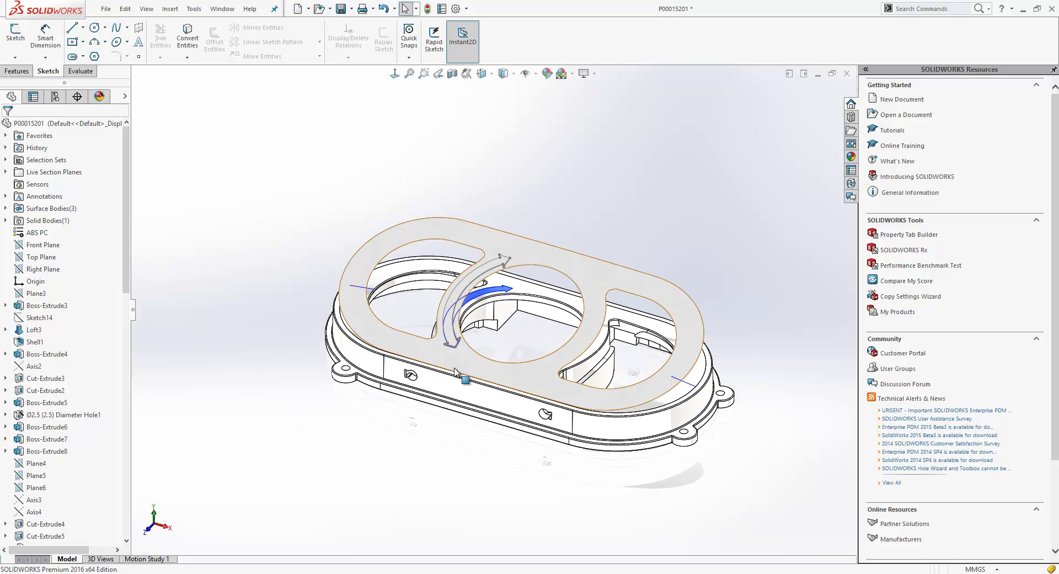
right_click(456, 369)
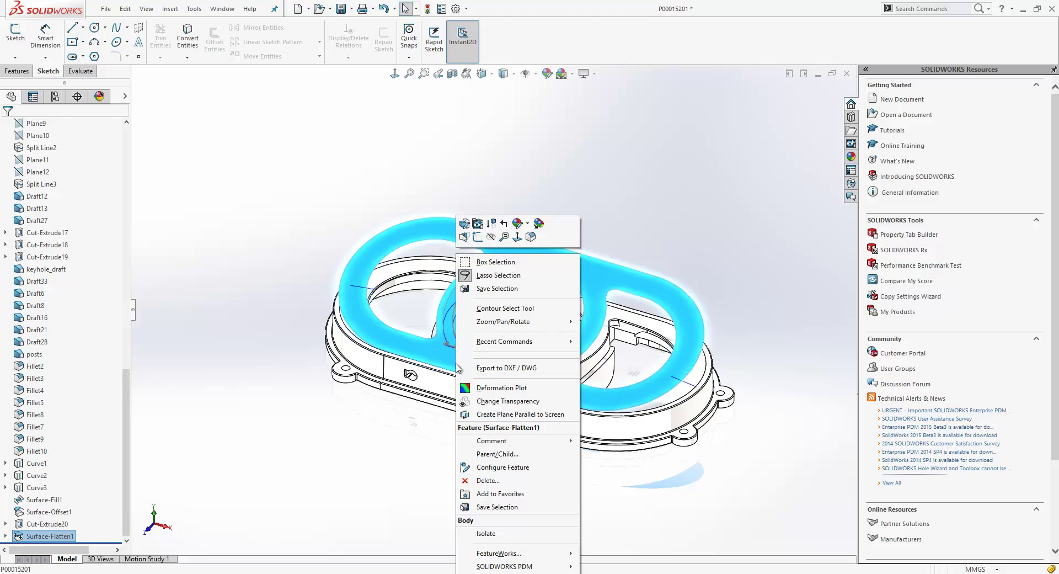
click(478, 387)
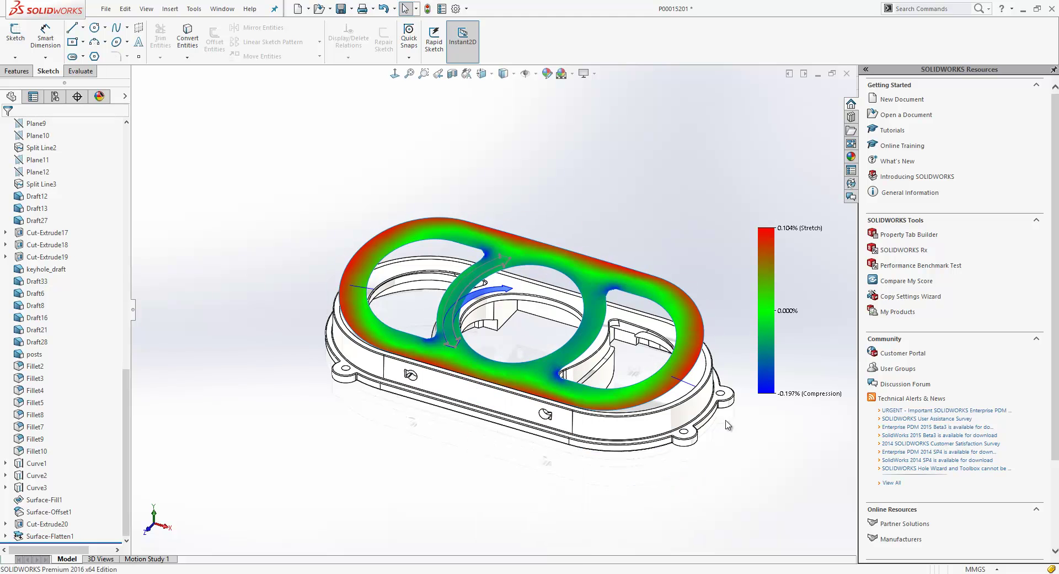
scroll(711, 403, down, 4)
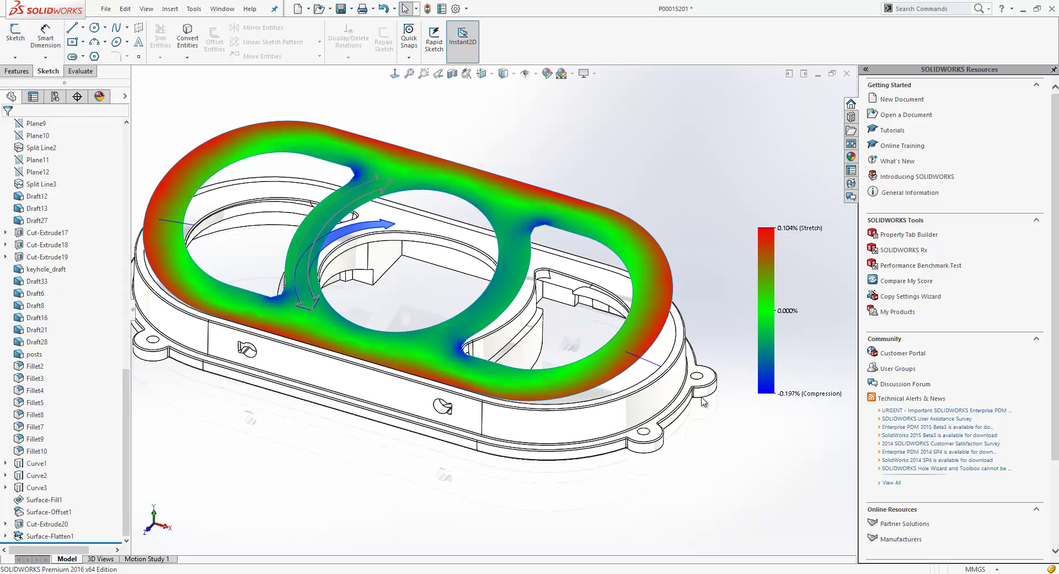
mouse_move(487, 389)
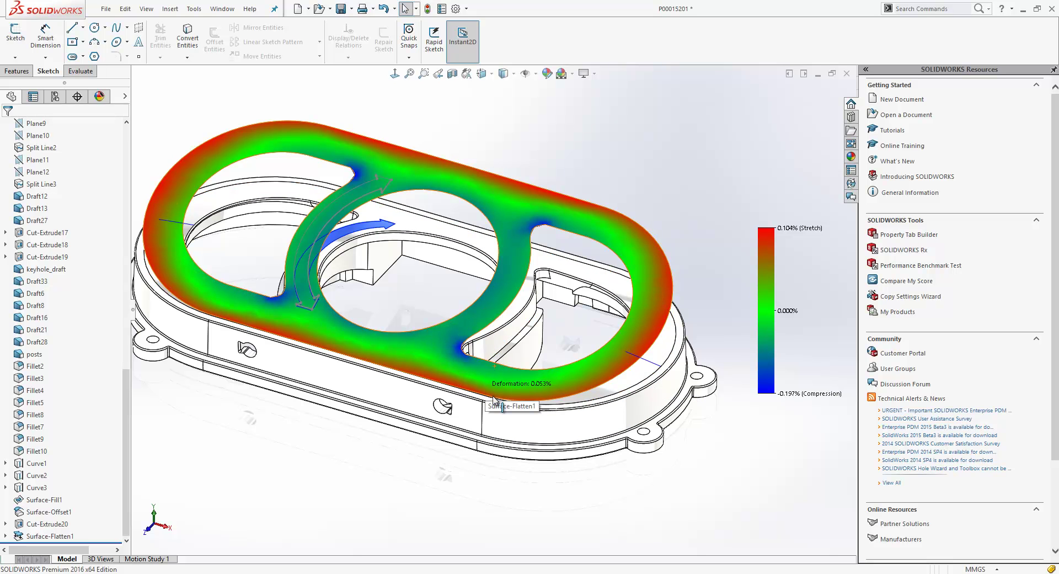
click(408, 231)
- Drag the loft's height dimension up so the top arches higher, raising stretch to 0.564%
drag(243, 228, 228, 200)
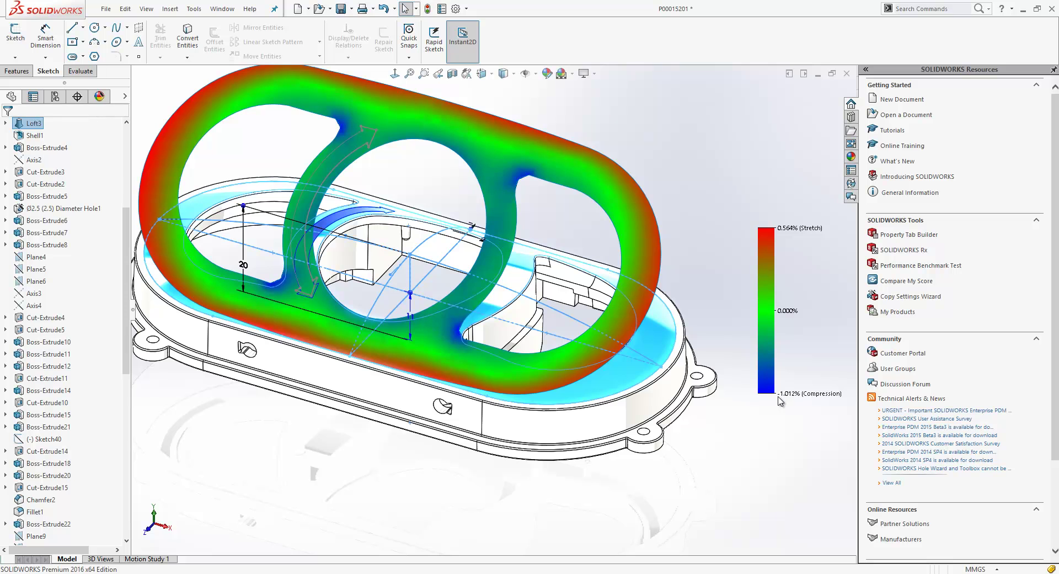
middle_drag(547, 348, 202, 174)
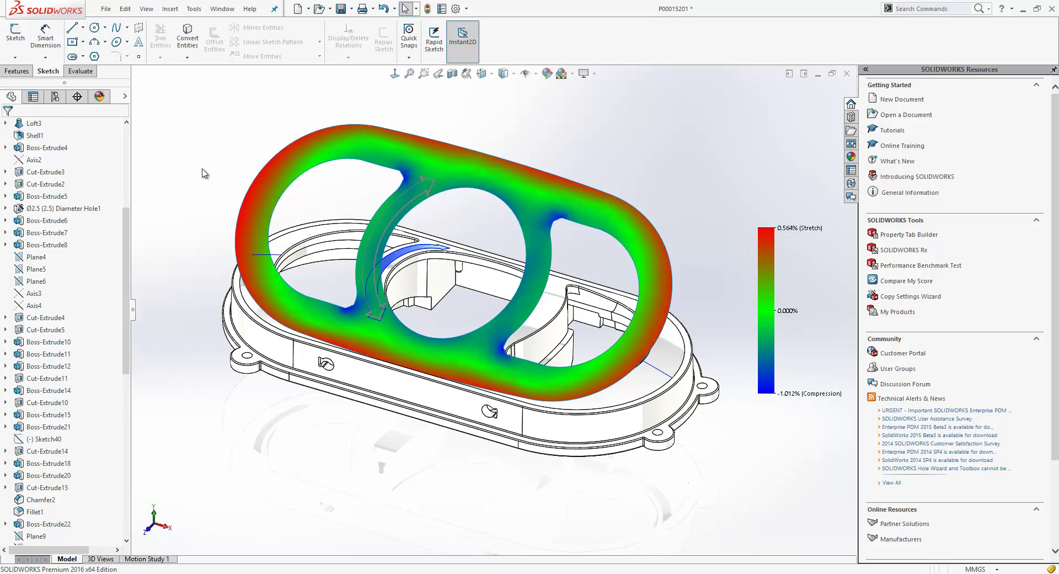
mouse_move(274, 165)
- Edit Surface-Flatten1 to add relief cuts at two edges, reducing deformation to 0.261% / -0.200%
right_click(354, 330)
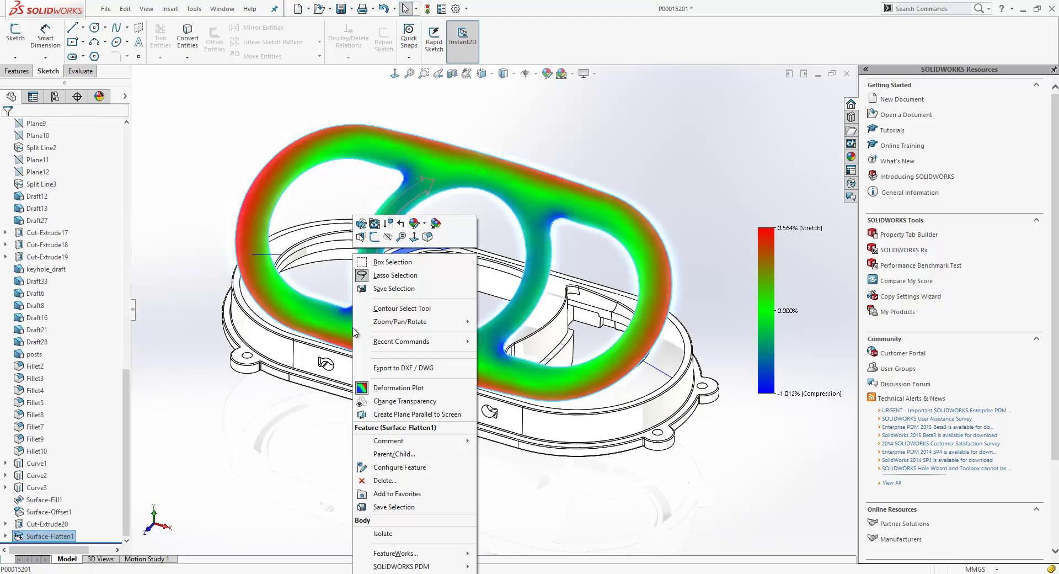
click(362, 223)
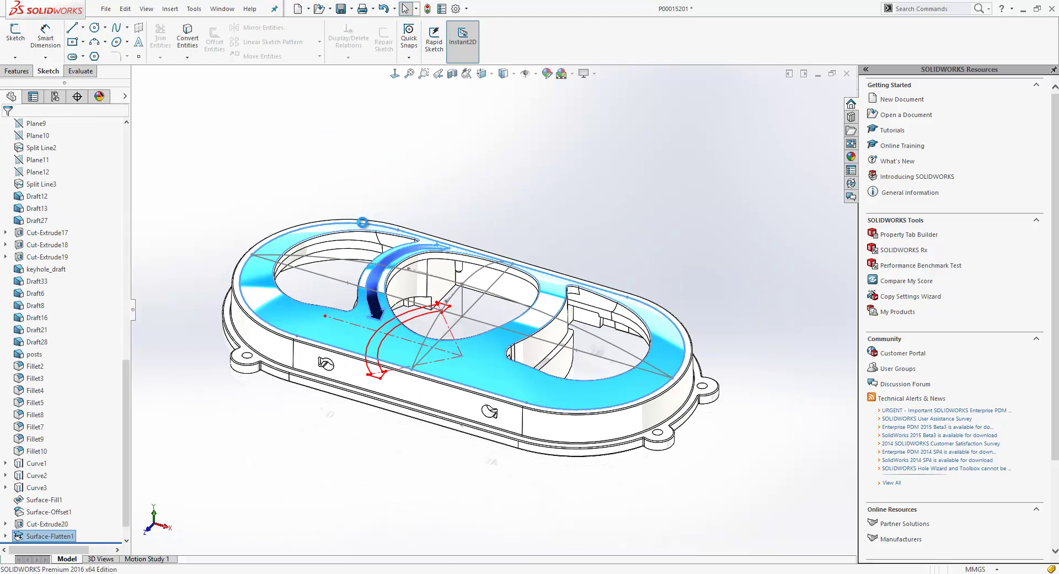
right_drag(214, 321, 257, 322)
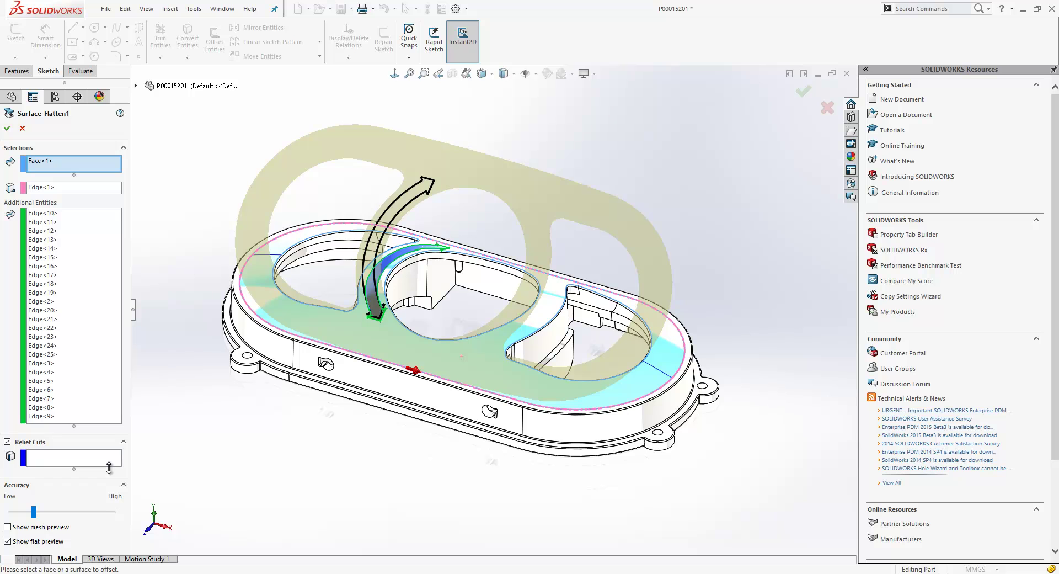
middle_drag(243, 403, 242, 407)
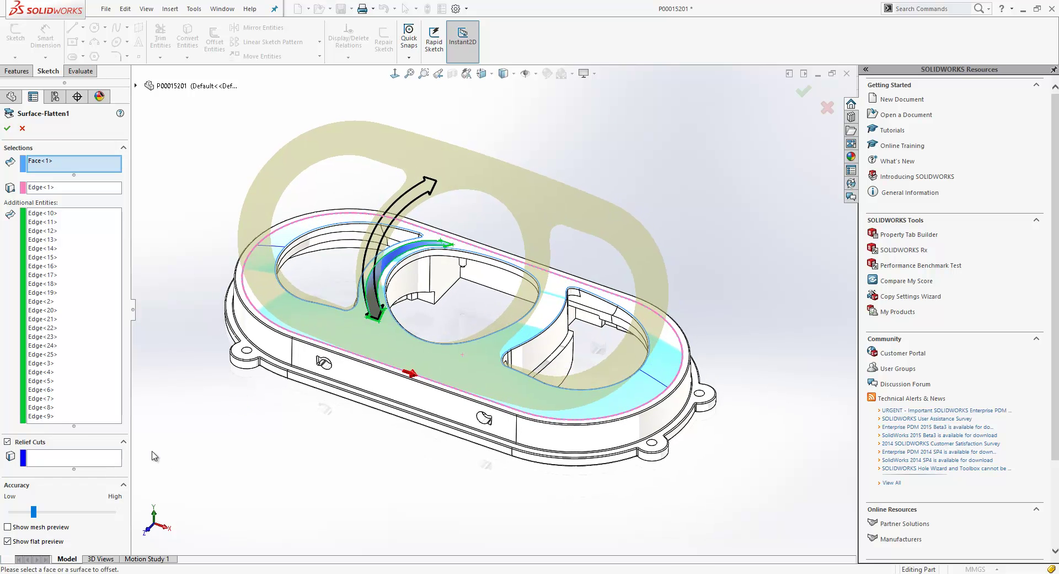
click(102, 460)
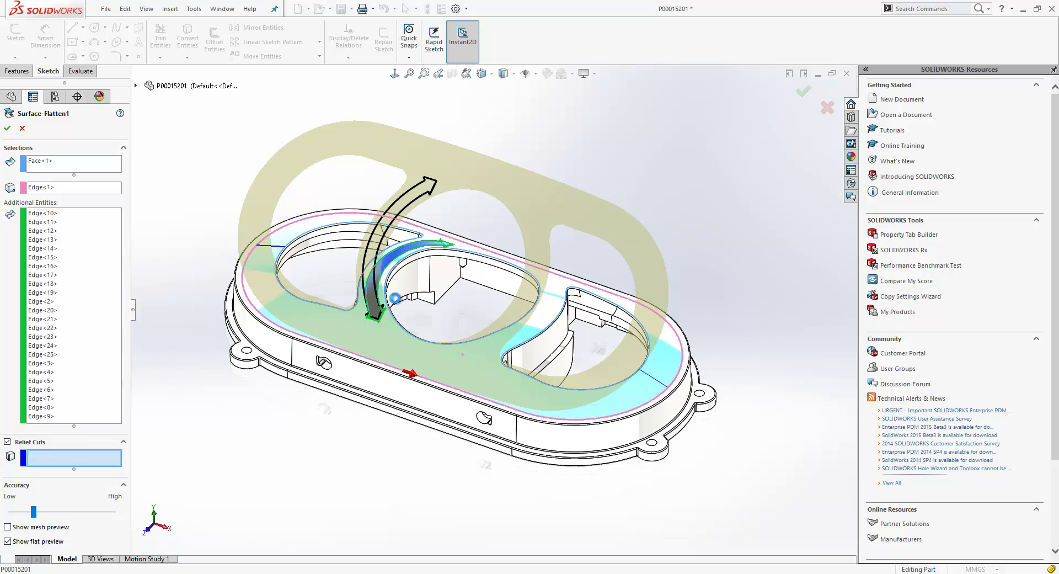
click(651, 375)
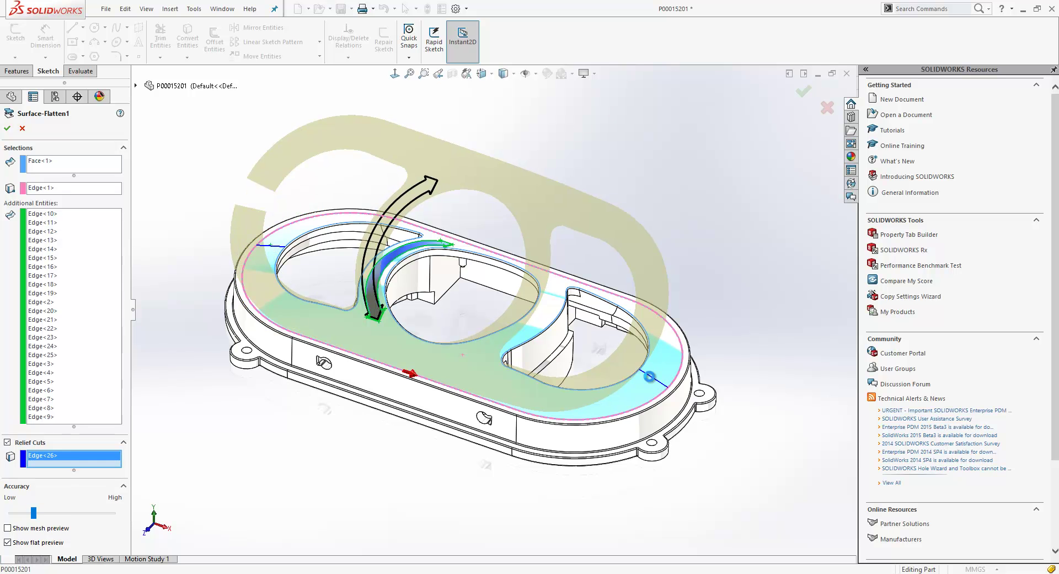
click(641, 356)
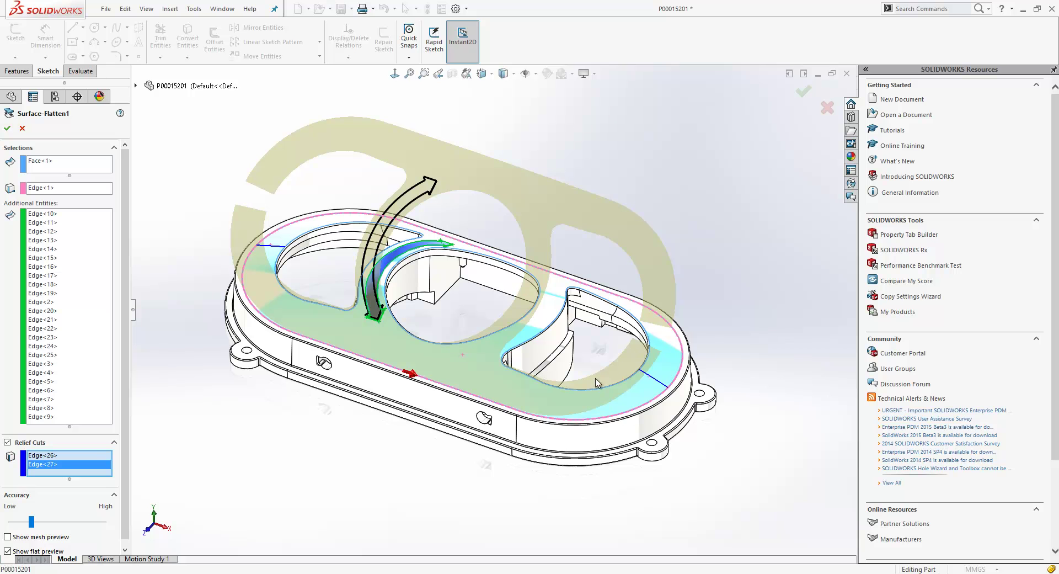
right_click(309, 460)
click(311, 466)
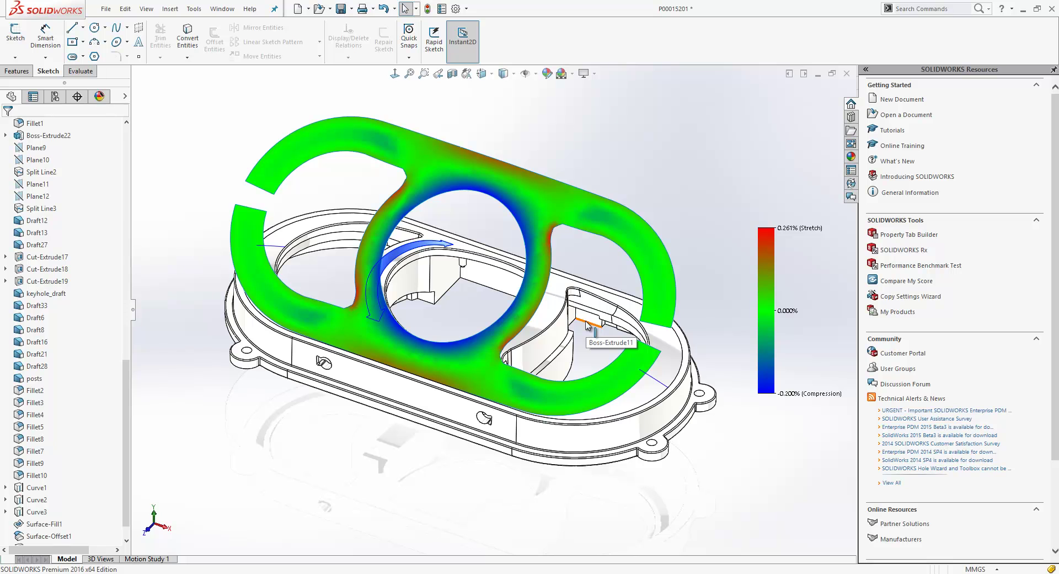
- Check the 0.261% / -0.200% deformation readout and open Surface-Flatten1's context menu
mouse_move(479, 365)
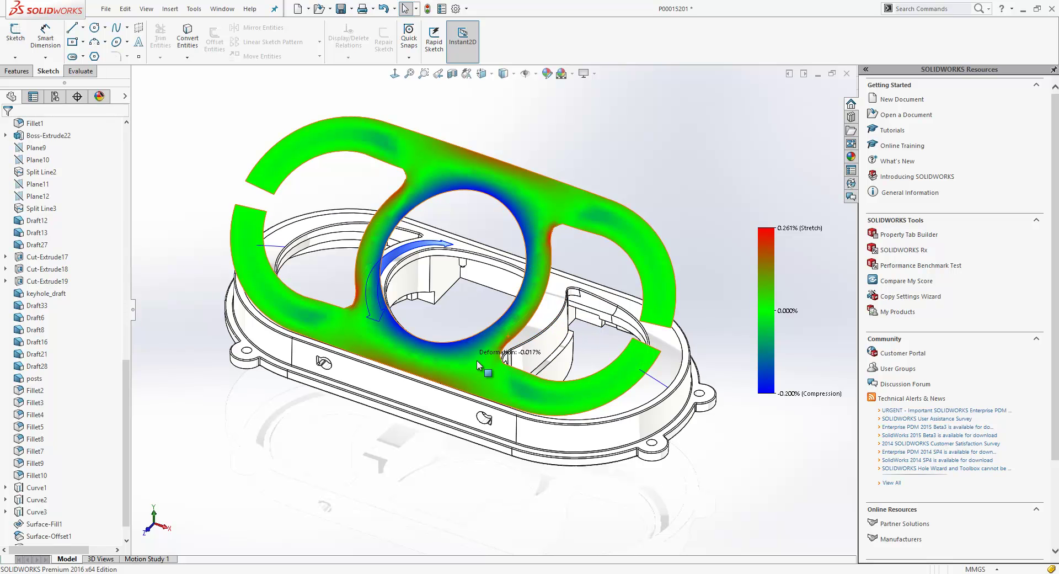
right_drag(349, 456, 342, 461)
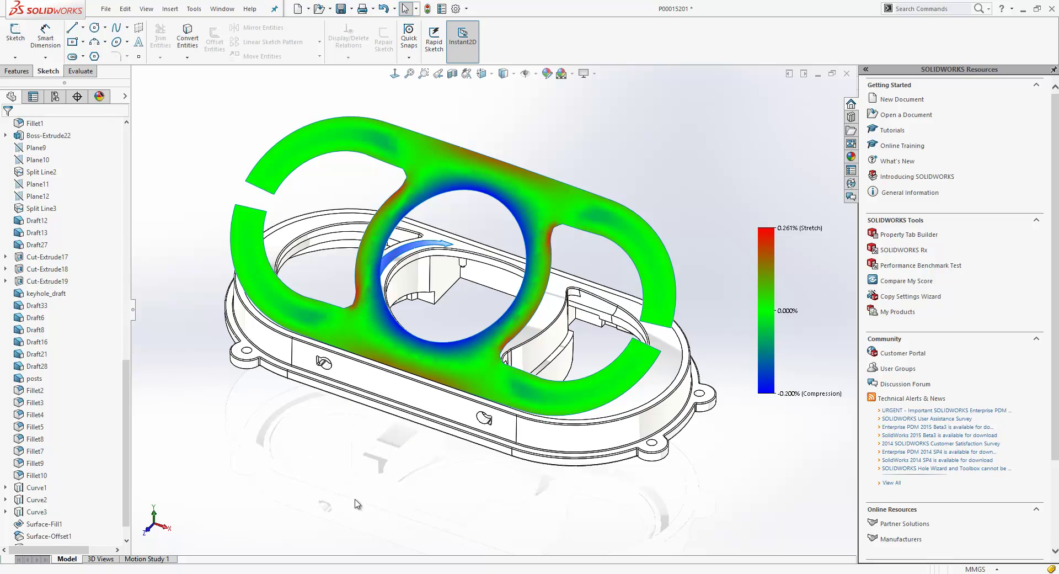
right_click(343, 340)
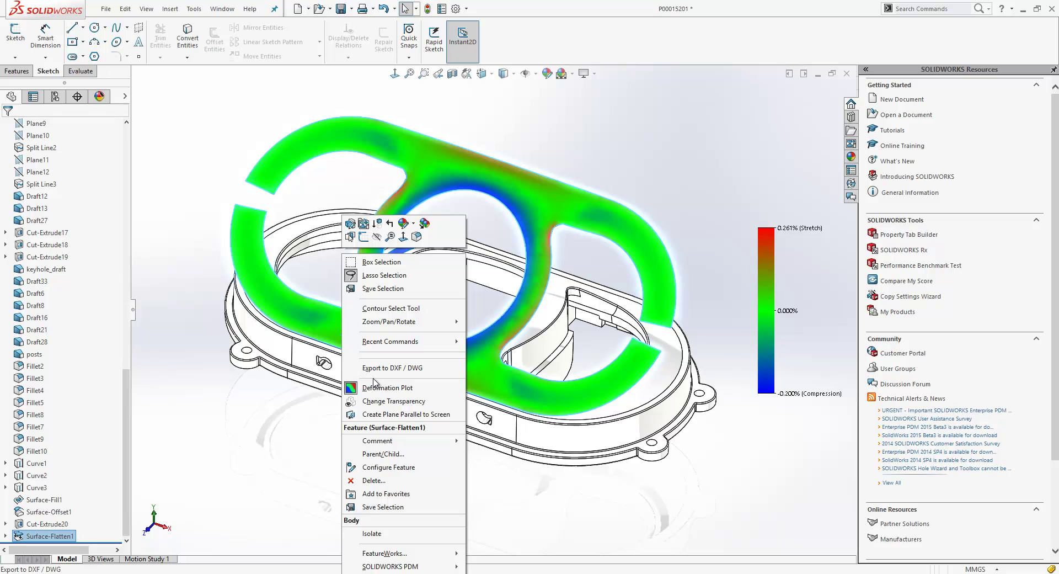
- Isolate the flattened surface and turn the view normal to it
click(375, 534)
click(384, 352)
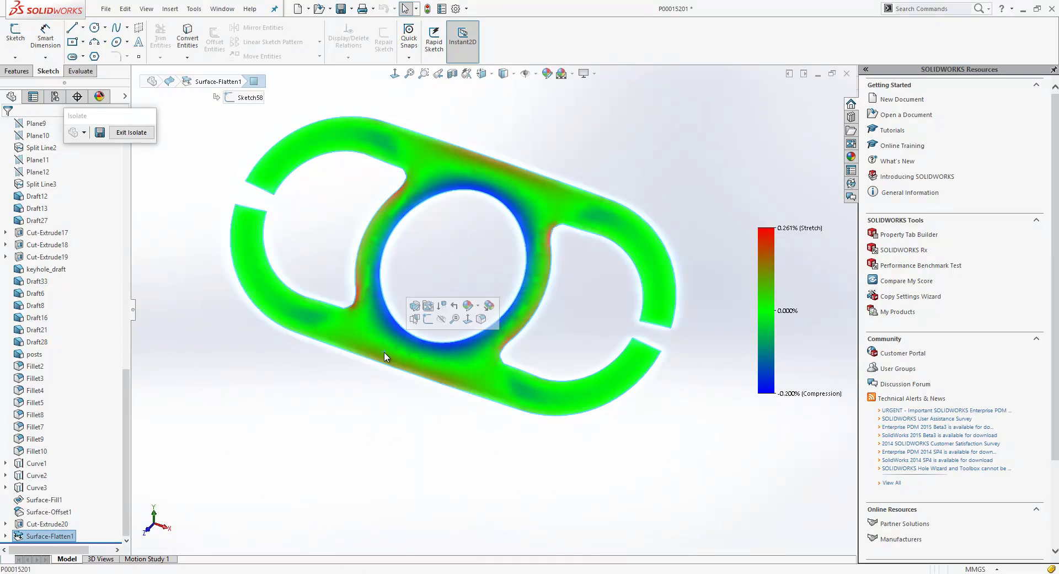
click(463, 326)
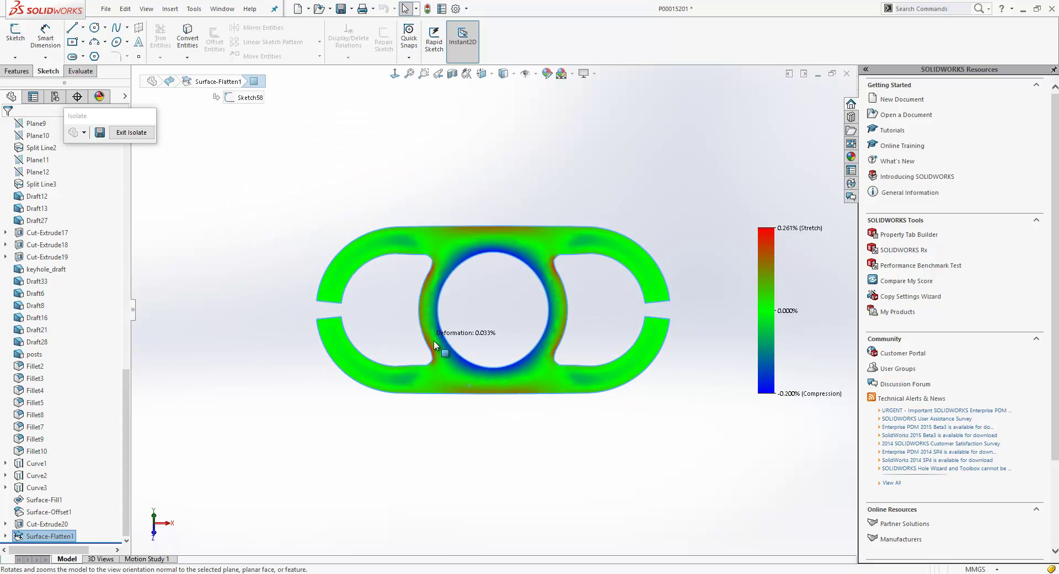
- Export the flattened surface to DXF via Save As, exporting annotation views
right_click(437, 330)
click(475, 397)
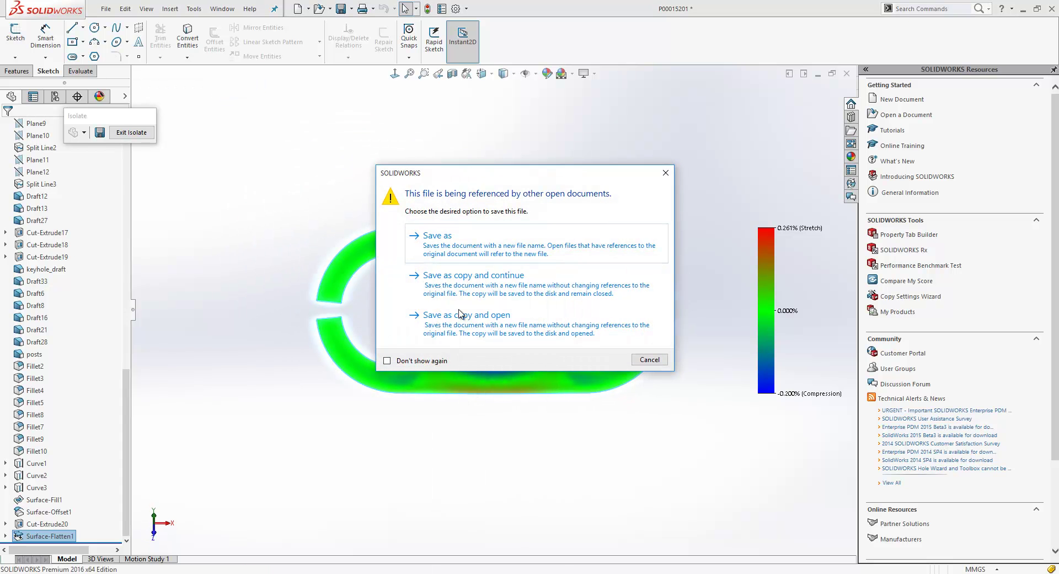
click(455, 251)
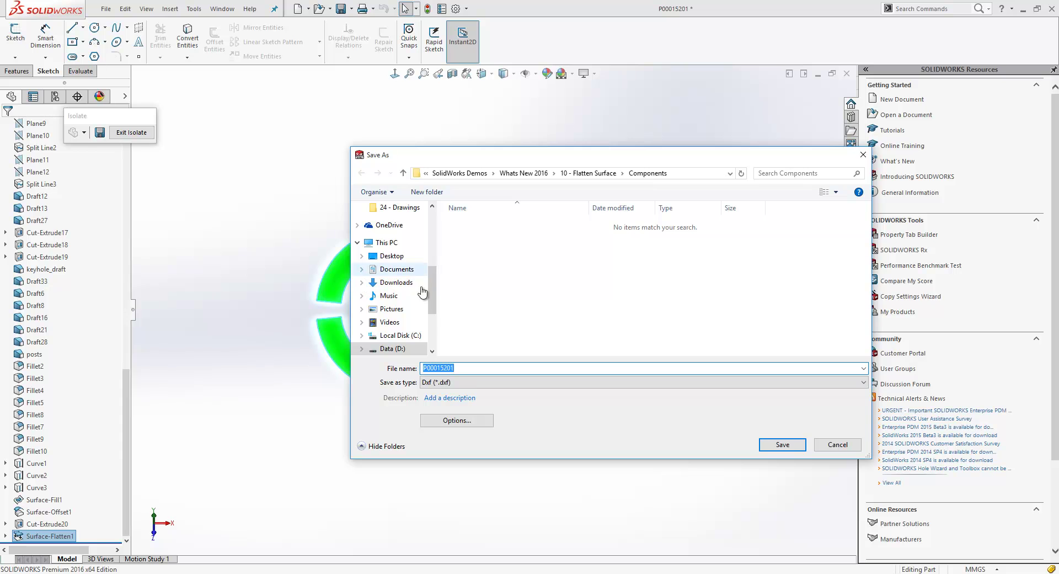
click(795, 446)
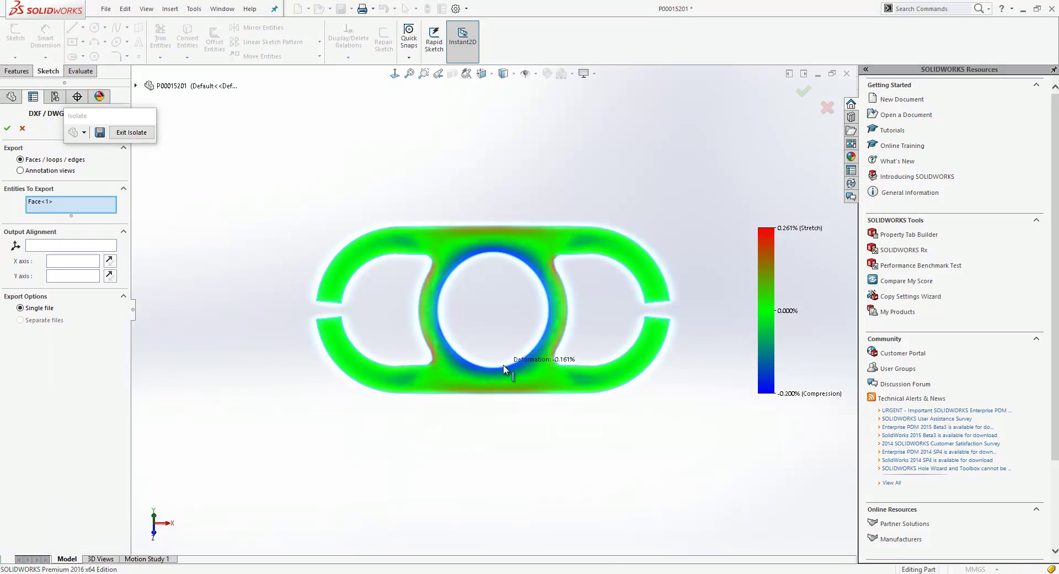
click(23, 171)
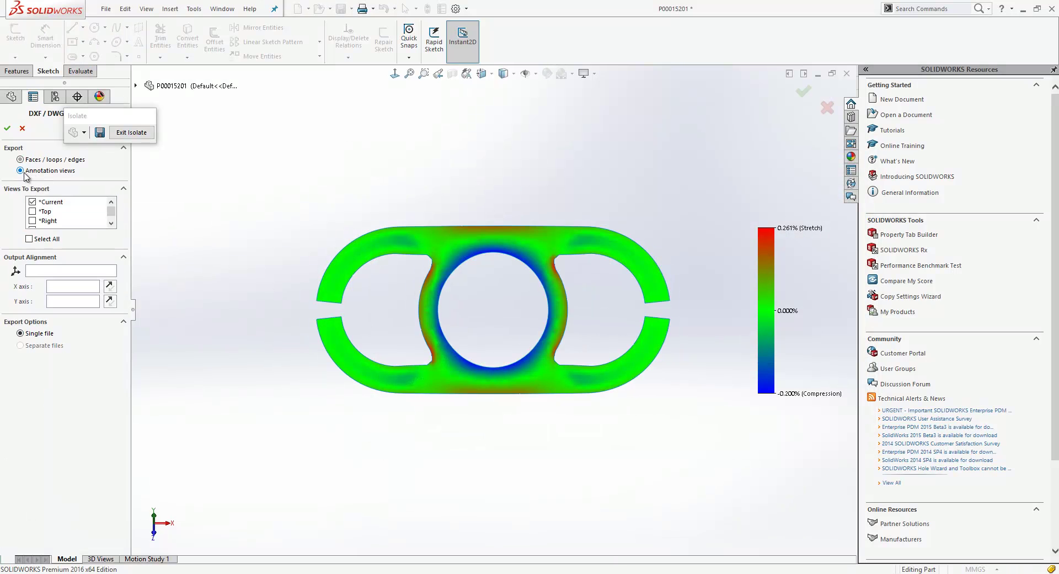
click(7, 128)
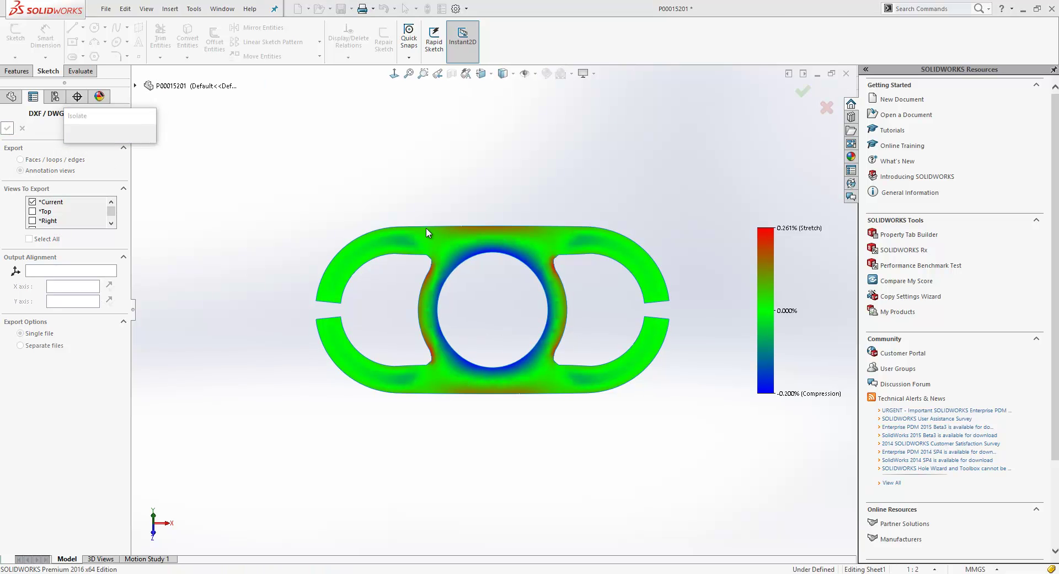